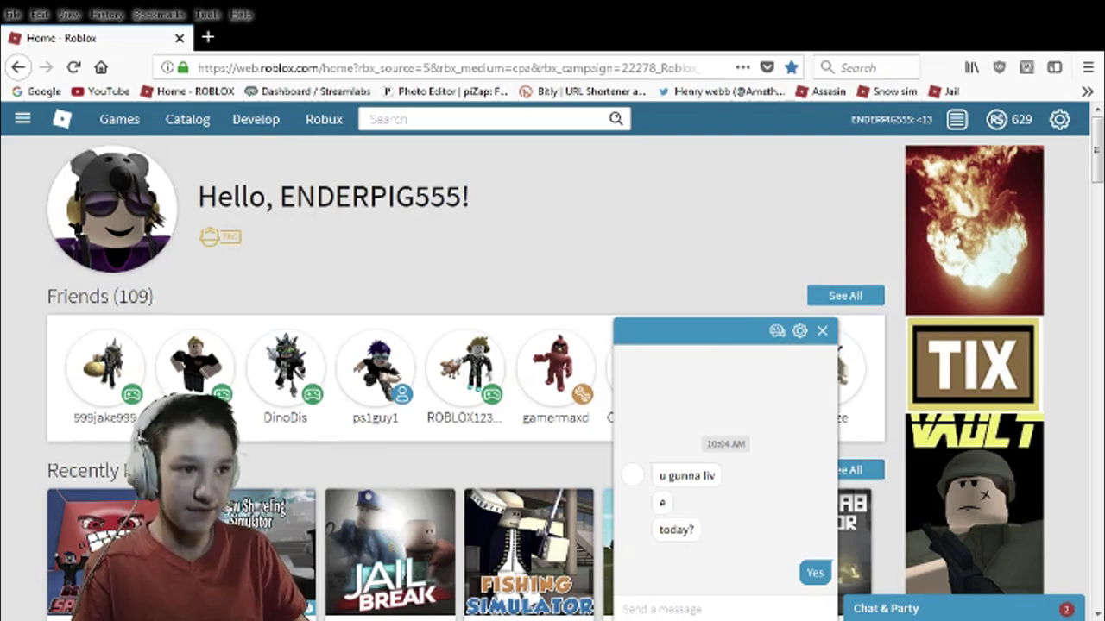
Open Roblox's Develop page and scroll down the My Creations games list toward the sidebar categories
click(594, 15)
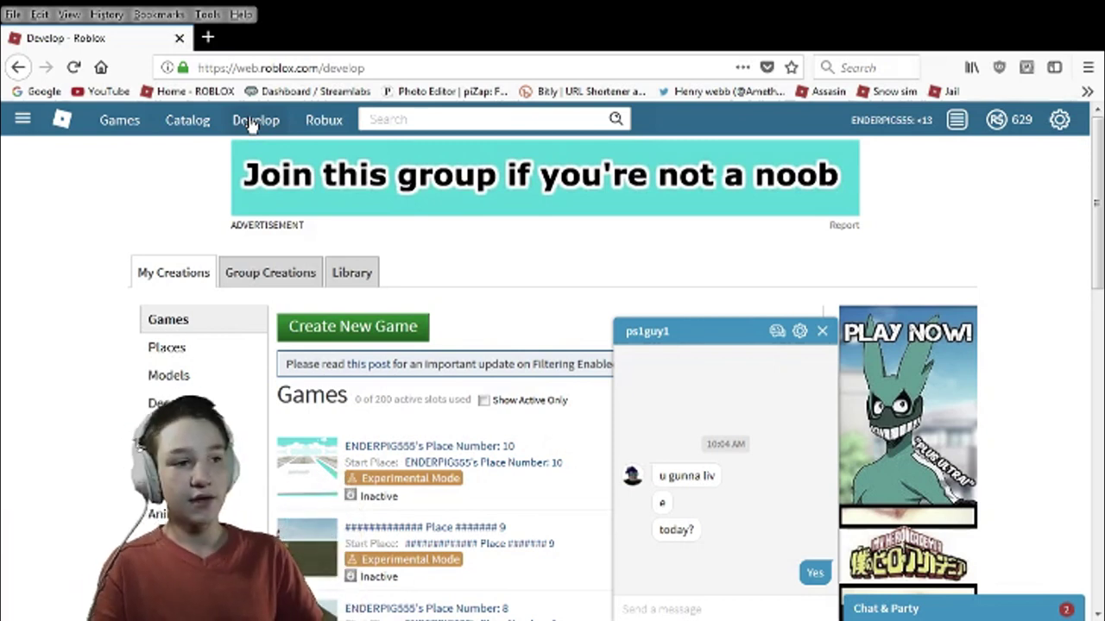
scroll(444, 367, down, 2)
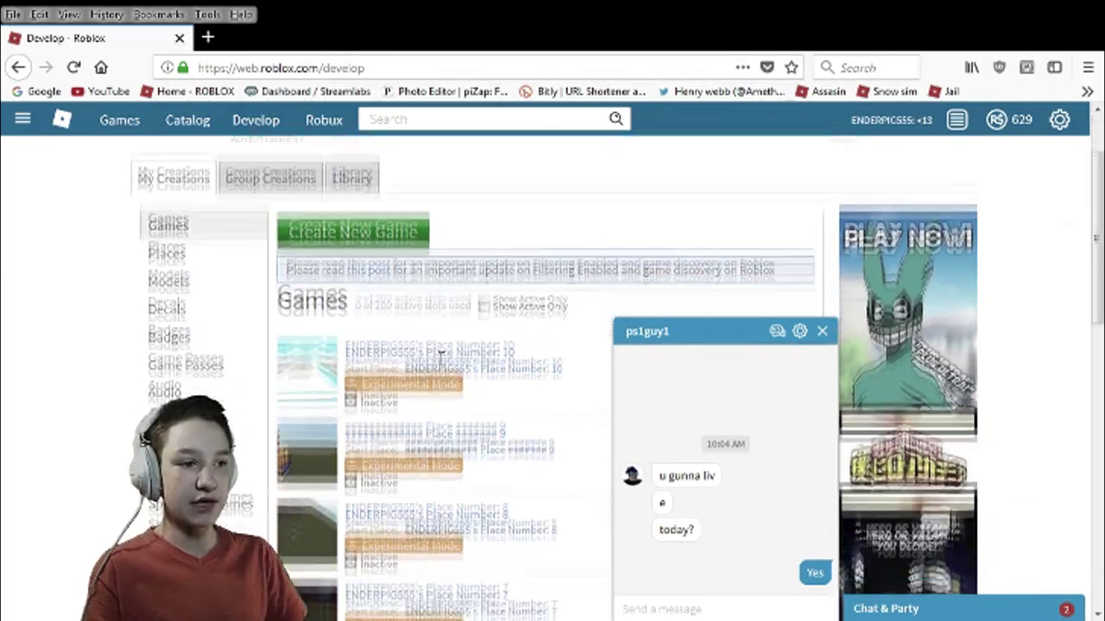
scroll(440, 353, down, 2)
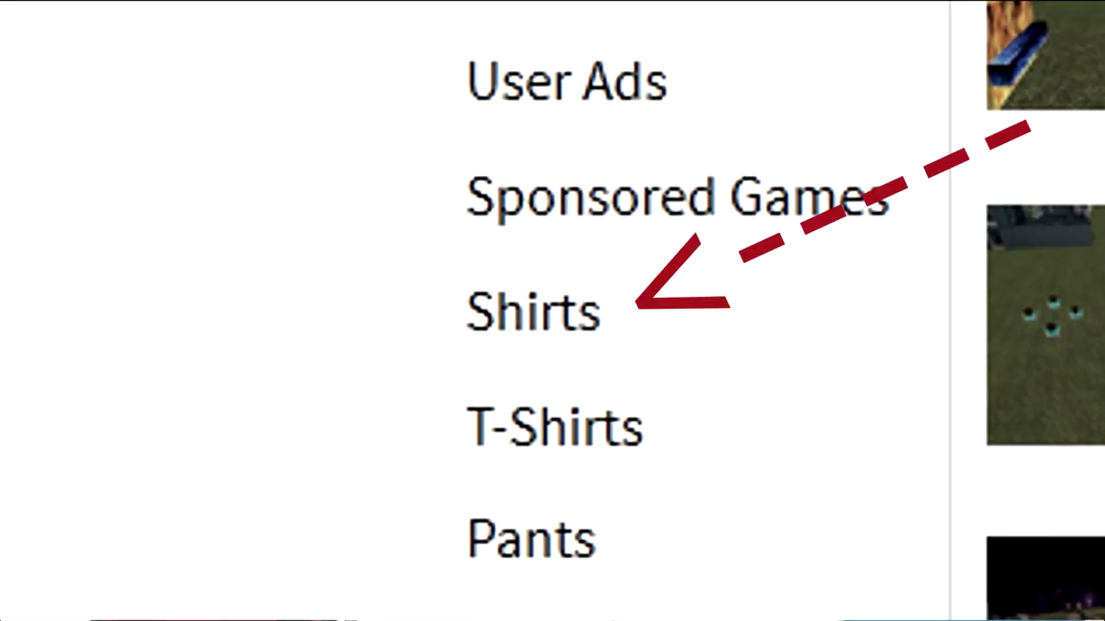
Go to Shirts under My Creations, close the chat, and download the shirt template 'A blox t.png'
click(533, 313)
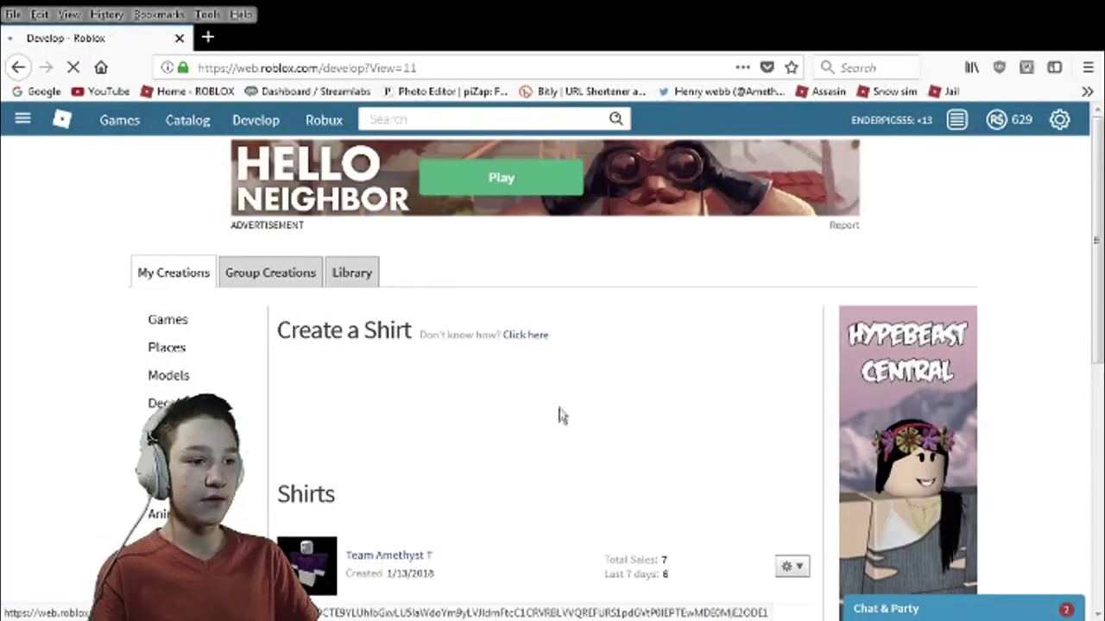
scroll(559, 415, down, 3)
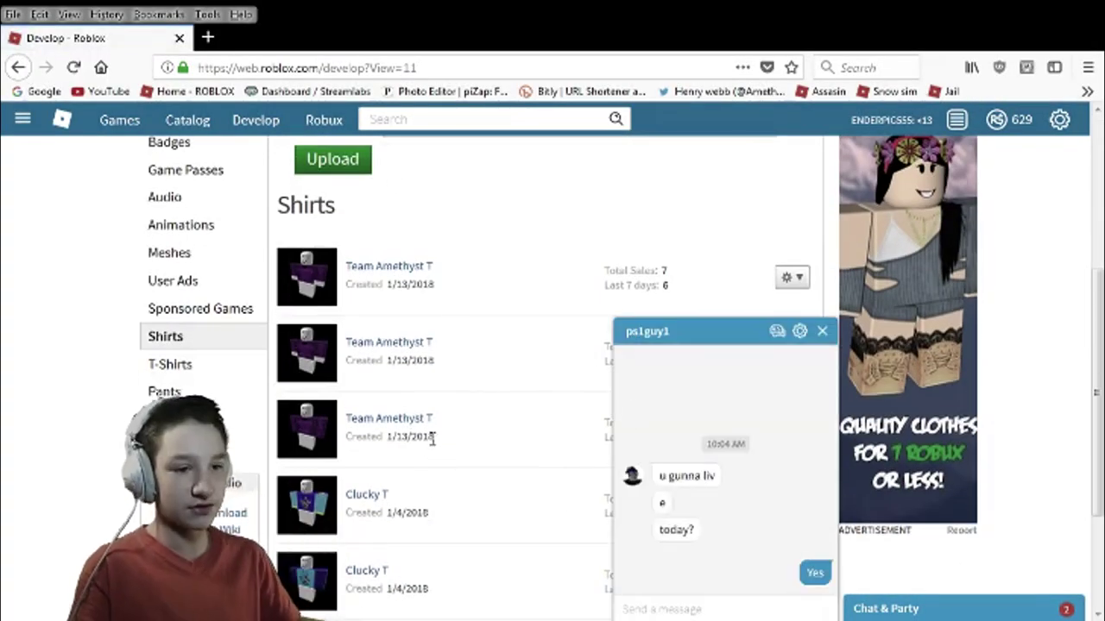
scroll(433, 440, up, 4)
click(823, 335)
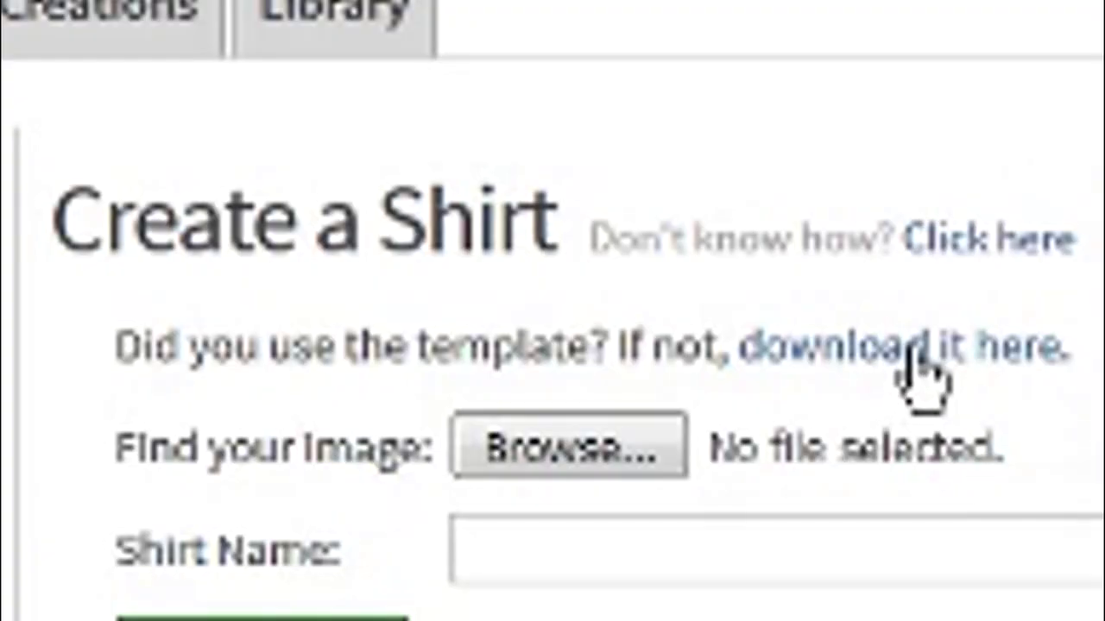
click(916, 354)
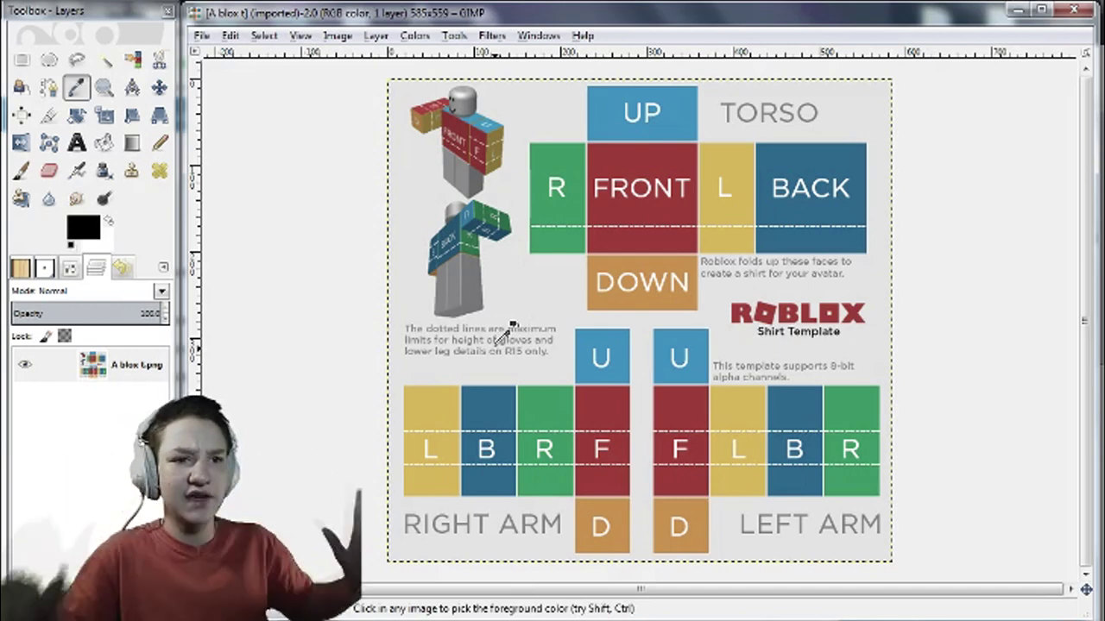
Zoom in on the red FRONT torso panel of the shirt template
scroll(641, 224, up, 1)
scroll(713, 205, up, 4)
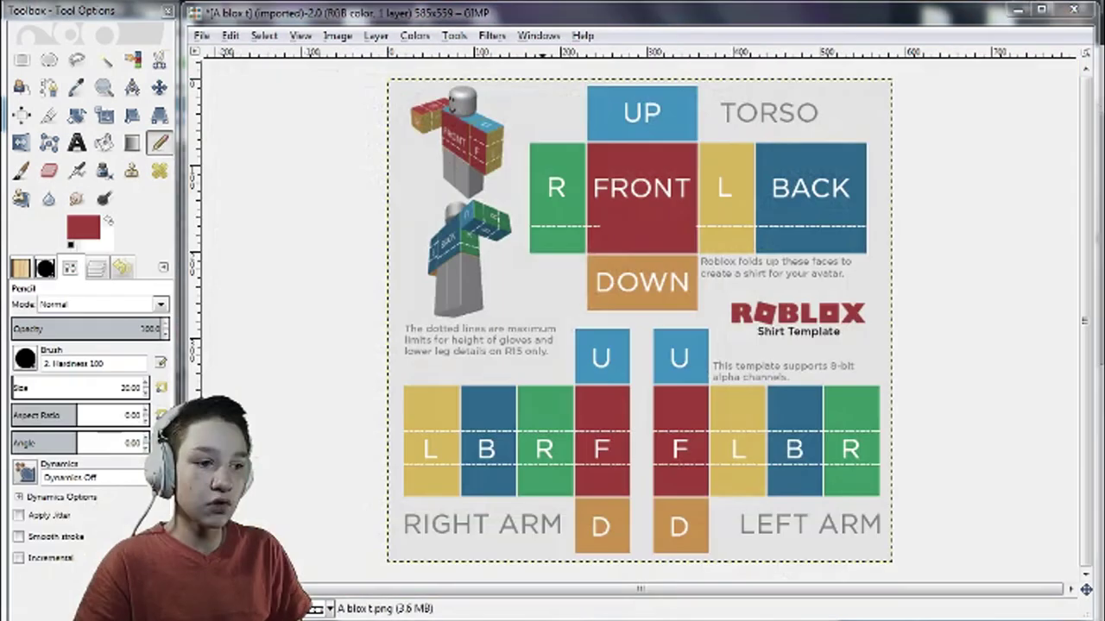
Position the shading image over the template, close it, and minimize GIMP to show Create a Shirt
click(414, 574)
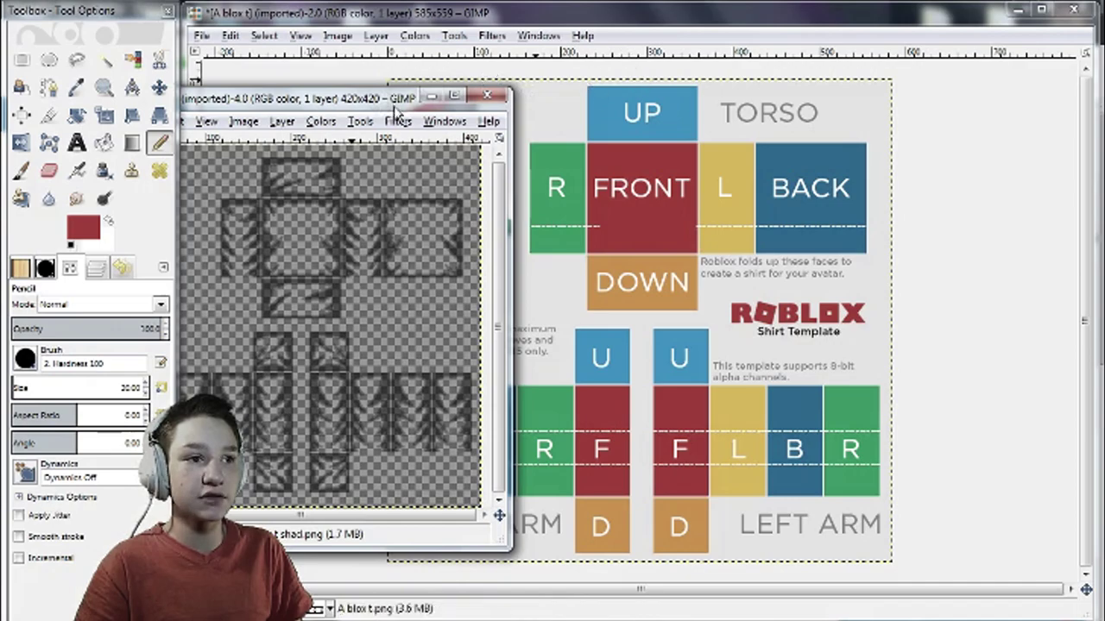
drag(397, 108, 714, 88)
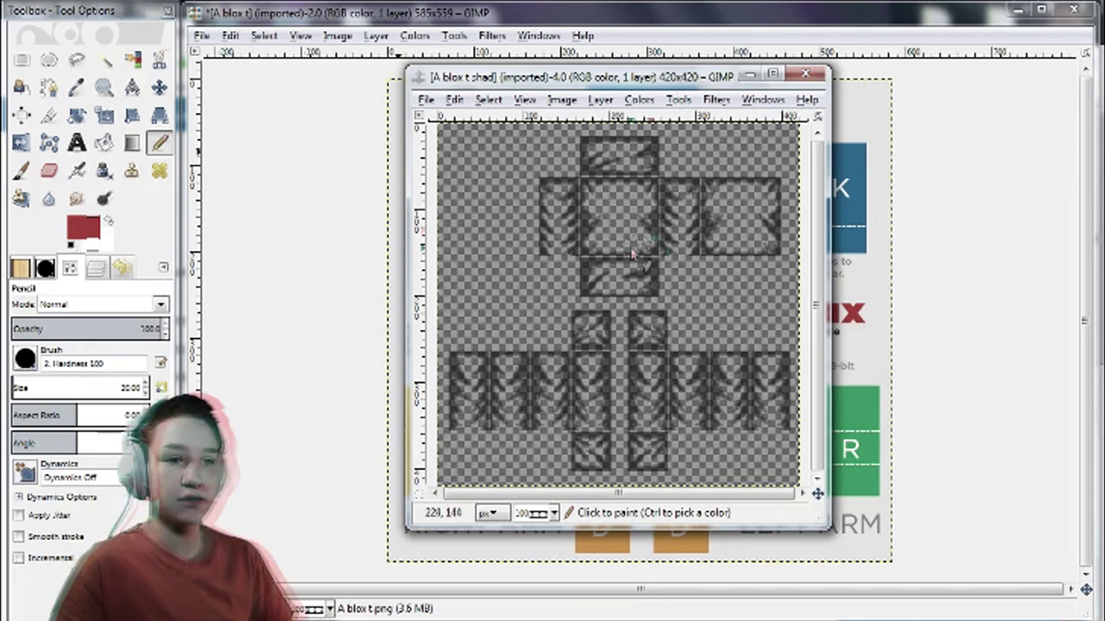
click(802, 76)
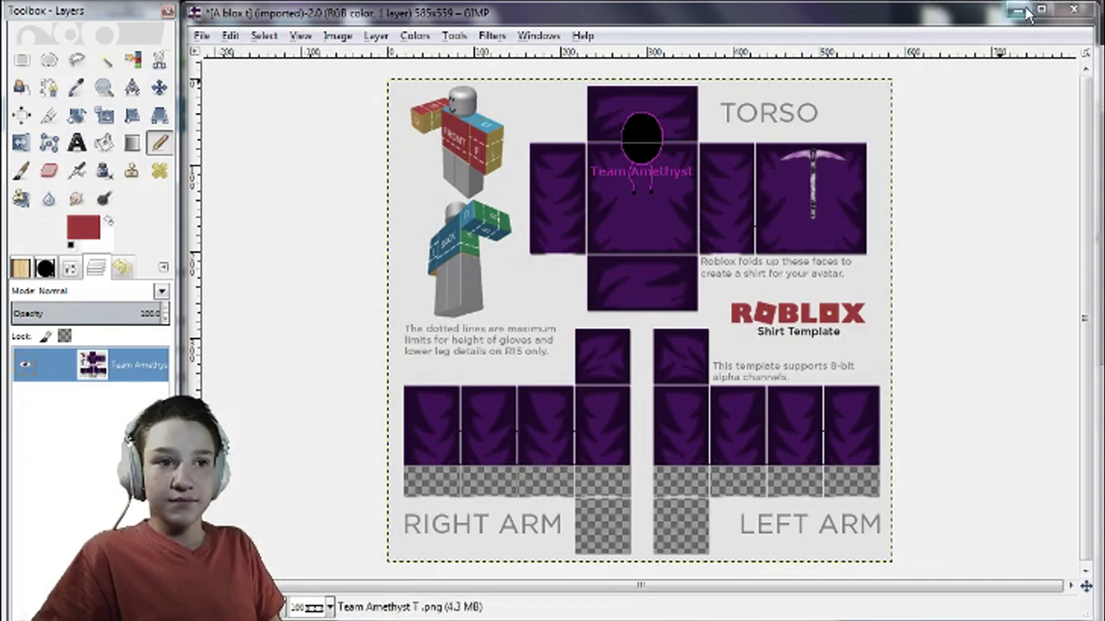
click(1026, 11)
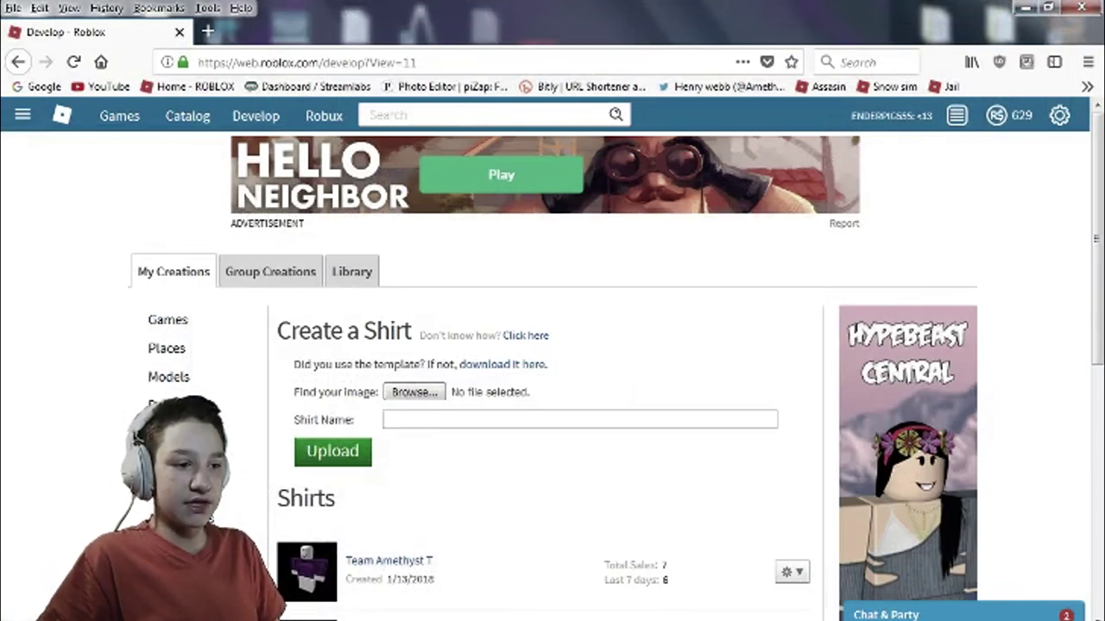
Return to the shirt design in GIMP and select the entire image
key(alt+Tab)
click(281, 32)
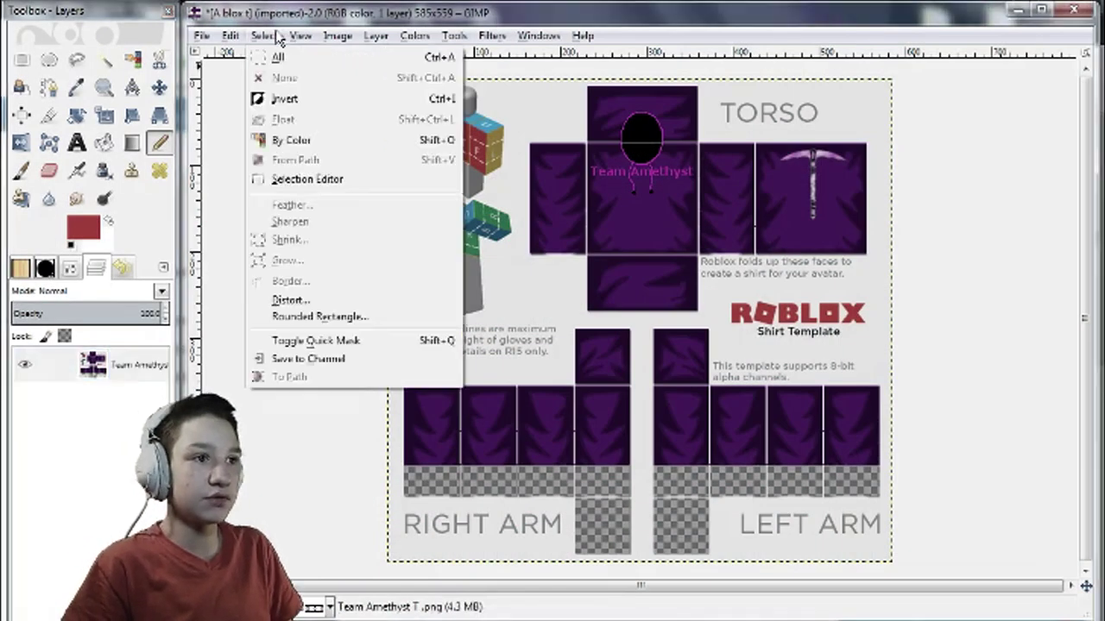
click(273, 71)
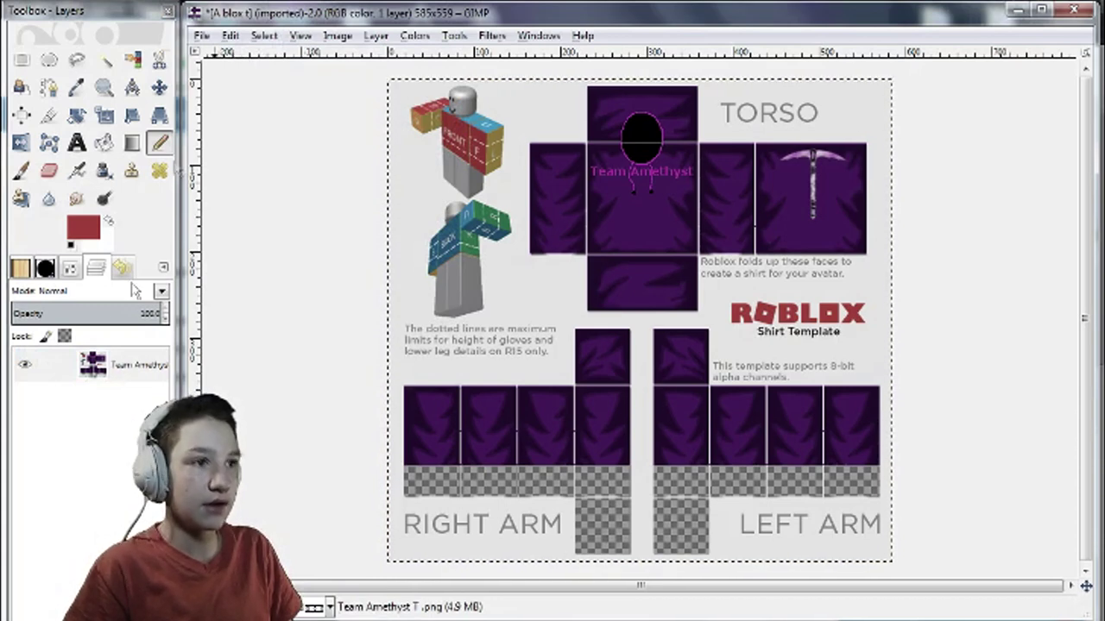
Export the design as Team Amethyst.png, then close the image discarding changes
click(201, 36)
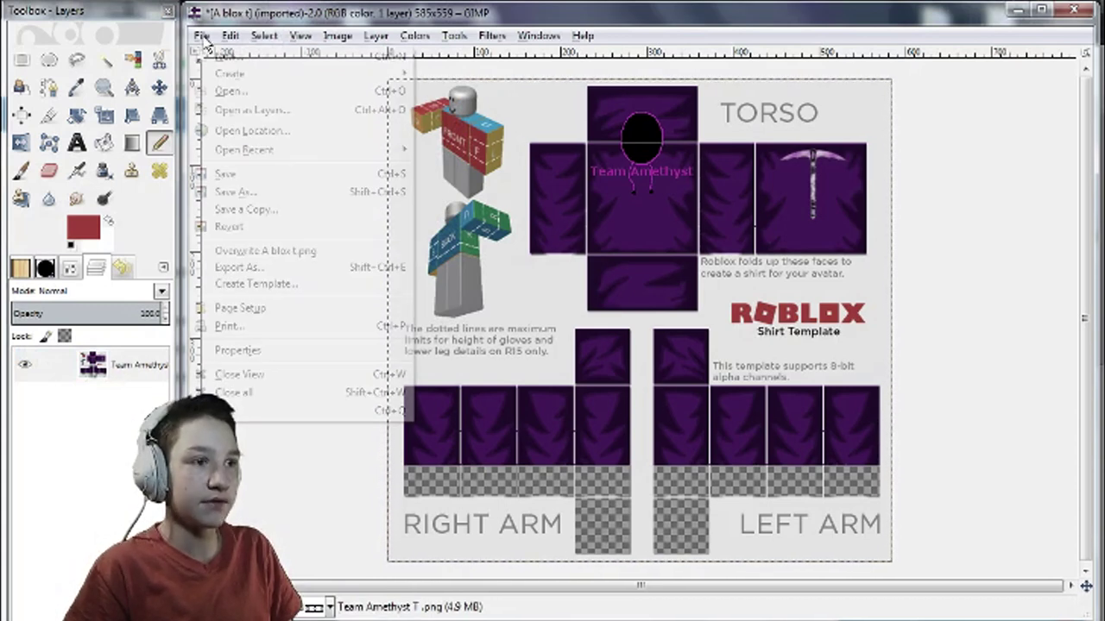
click(257, 269)
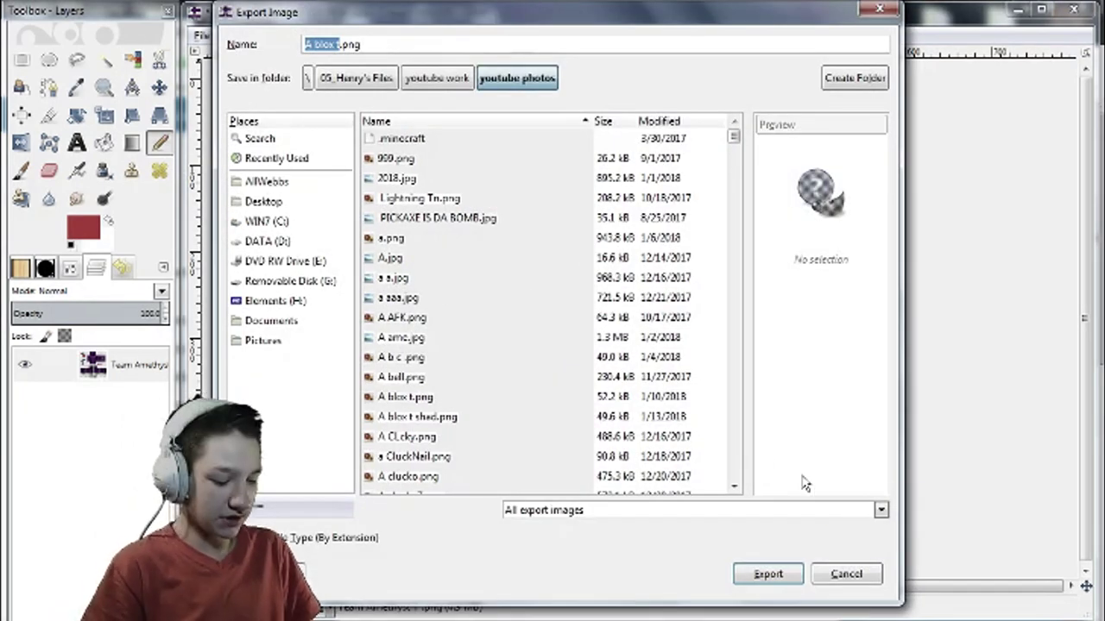
text(Team Amethys)
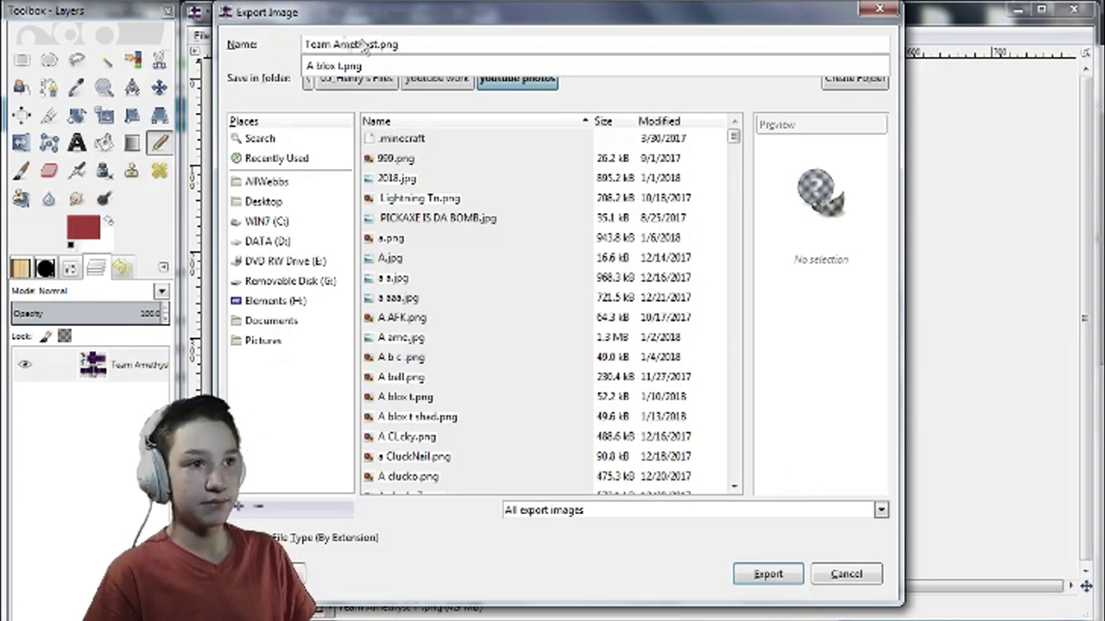
click(762, 586)
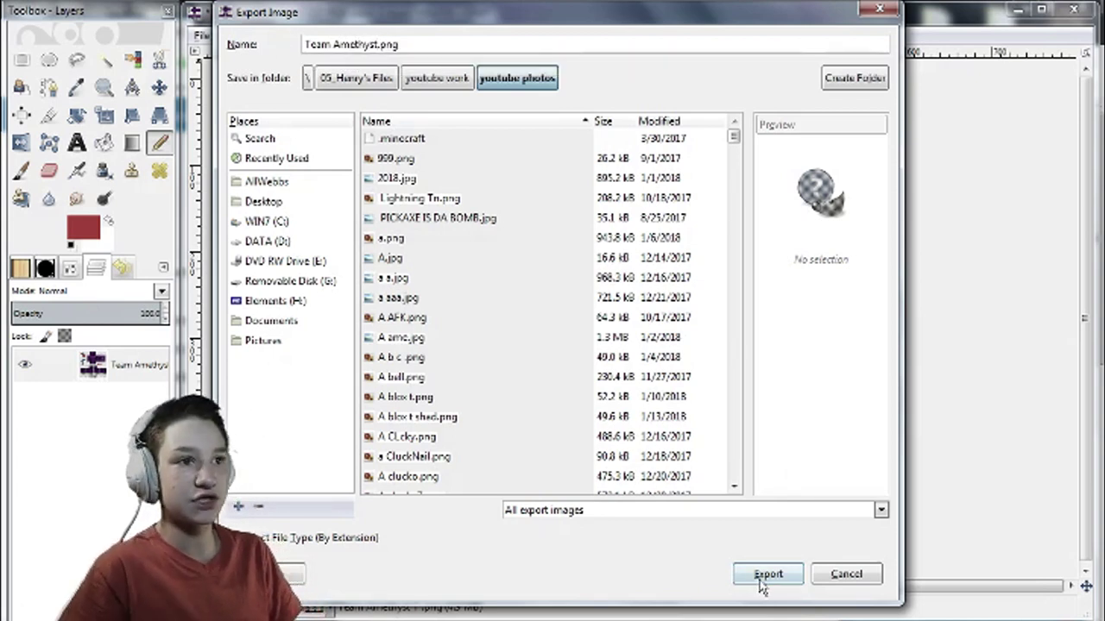
click(771, 576)
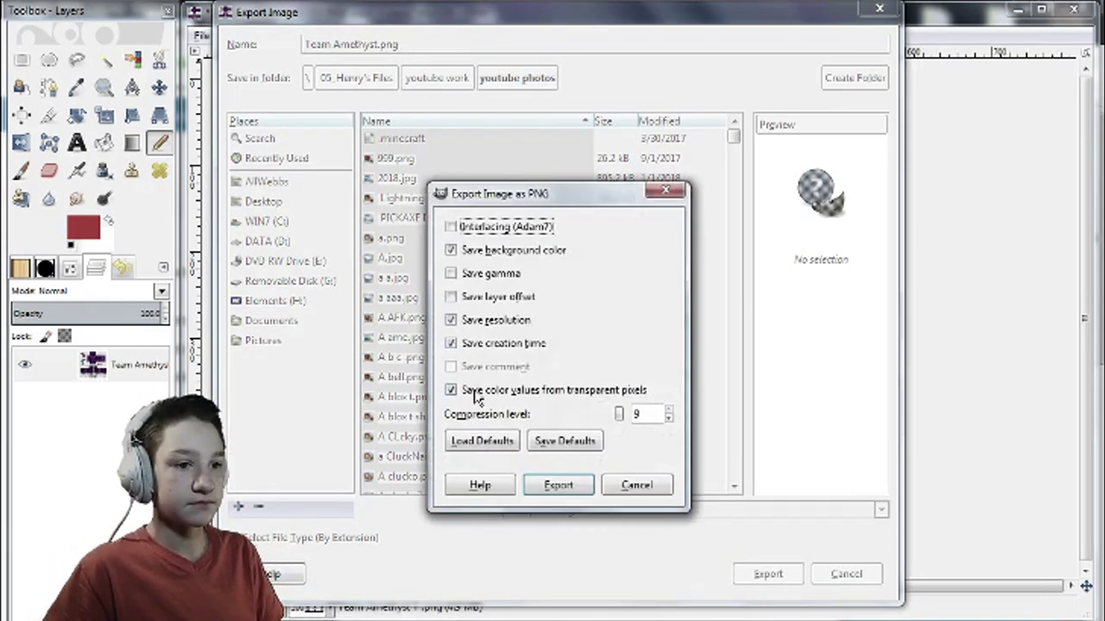
click(561, 486)
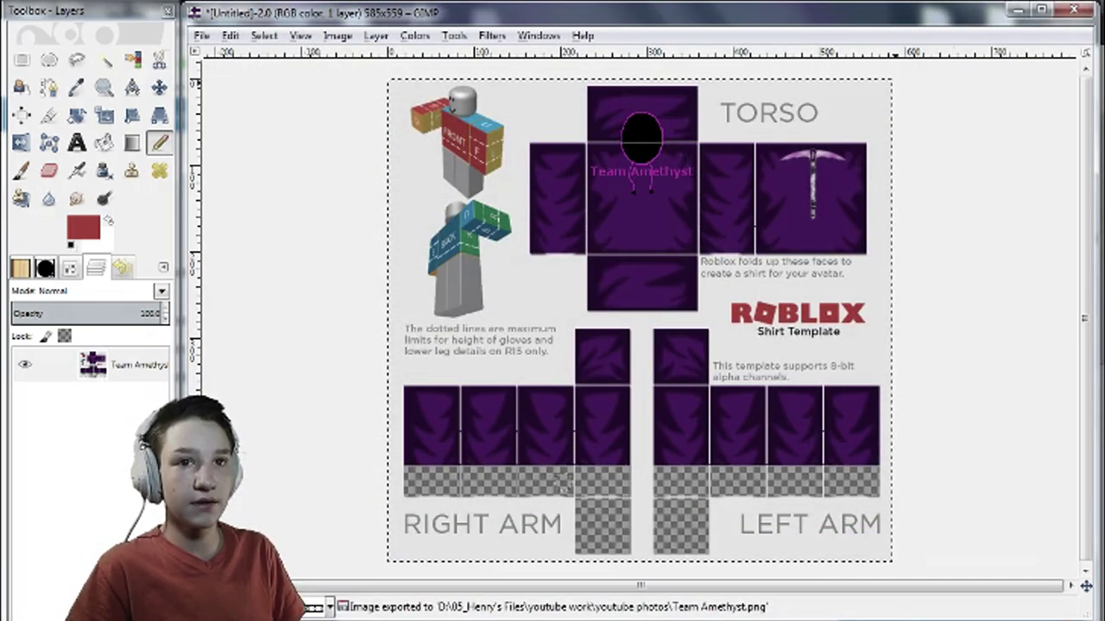
click(1079, 9)
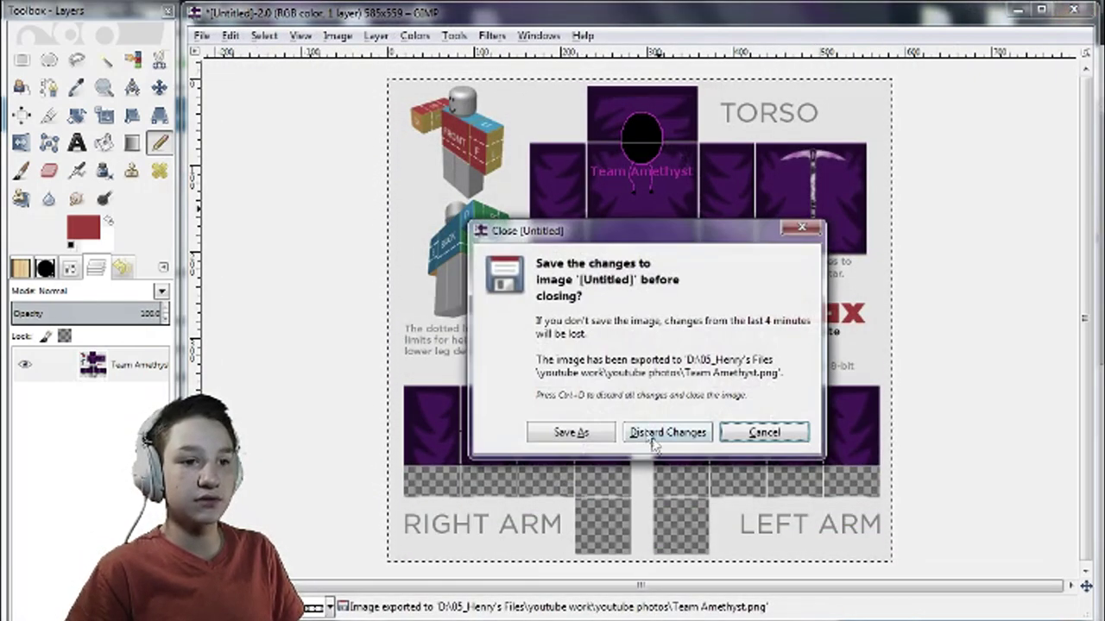
click(667, 432)
Close GIMP and attach Team Amethyst.png to Create a Shirt, searching 'Team' in the file picker
click(167, 11)
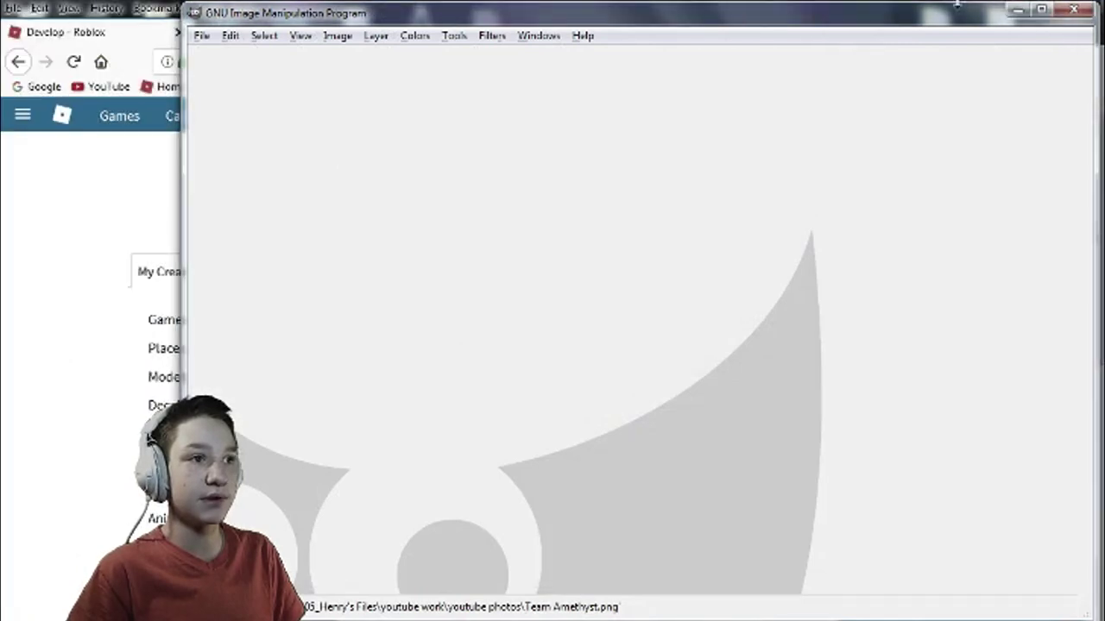
click(1089, 12)
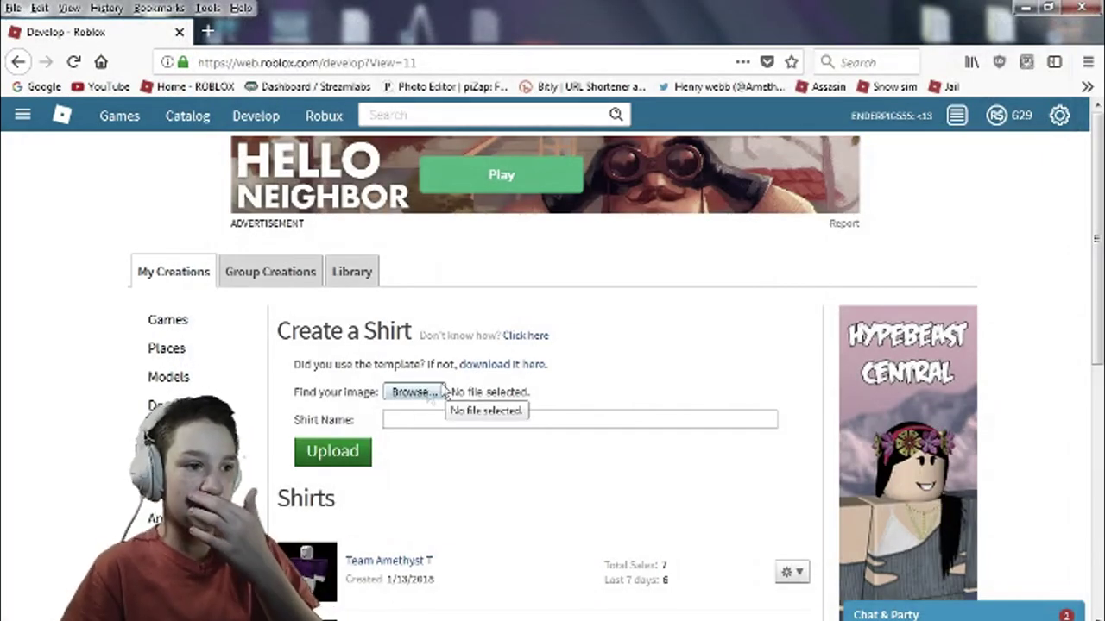
click(361, 448)
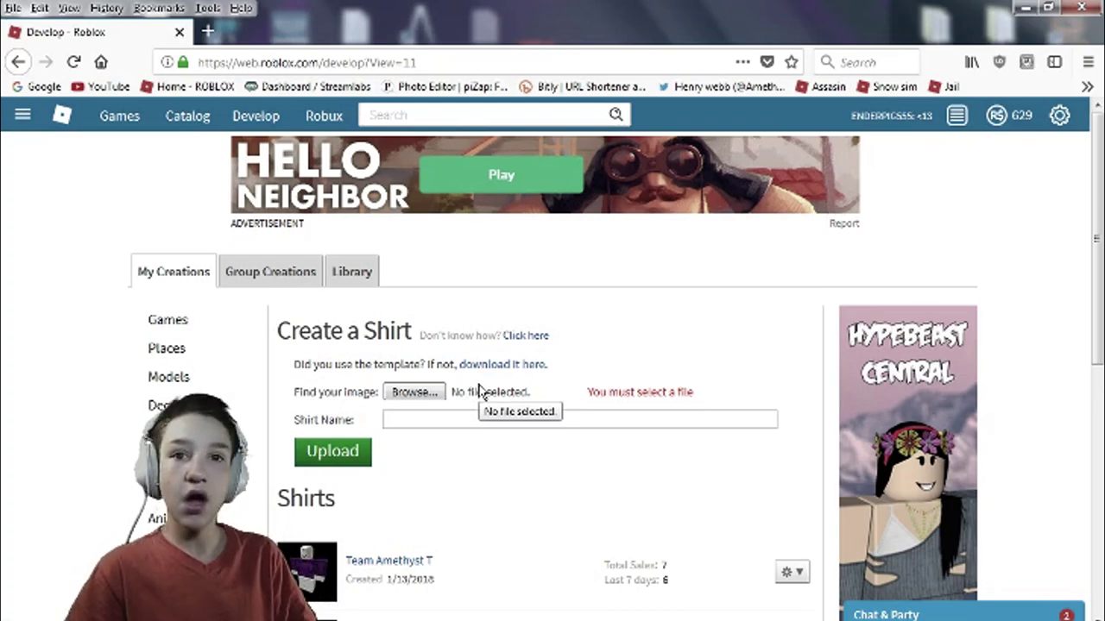
click(412, 393)
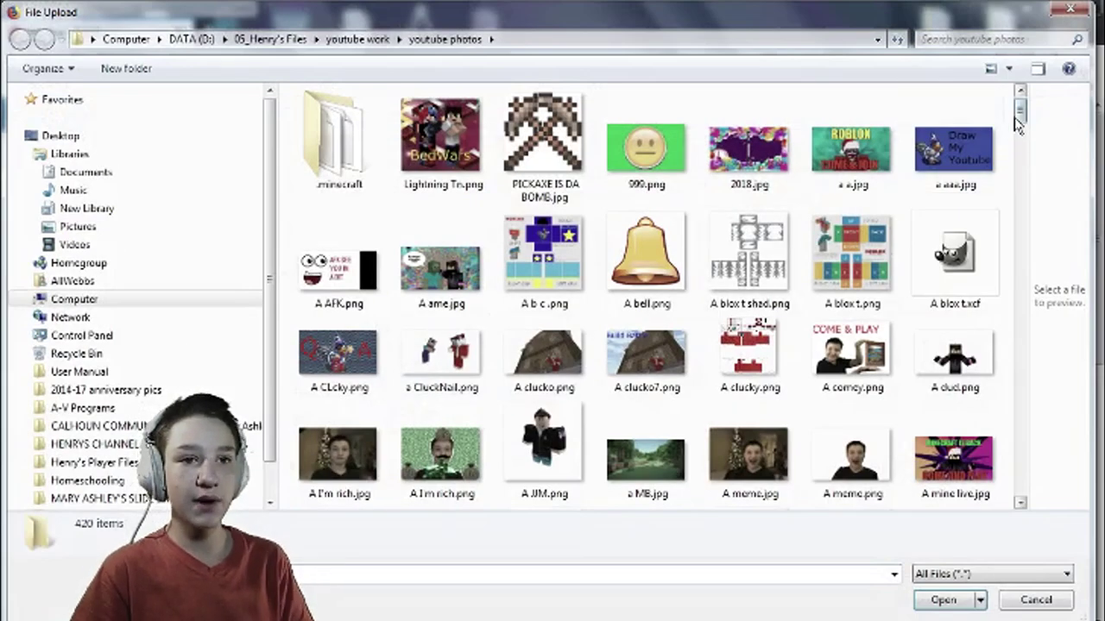
scroll(1021, 125, down, 2)
click(1027, 39)
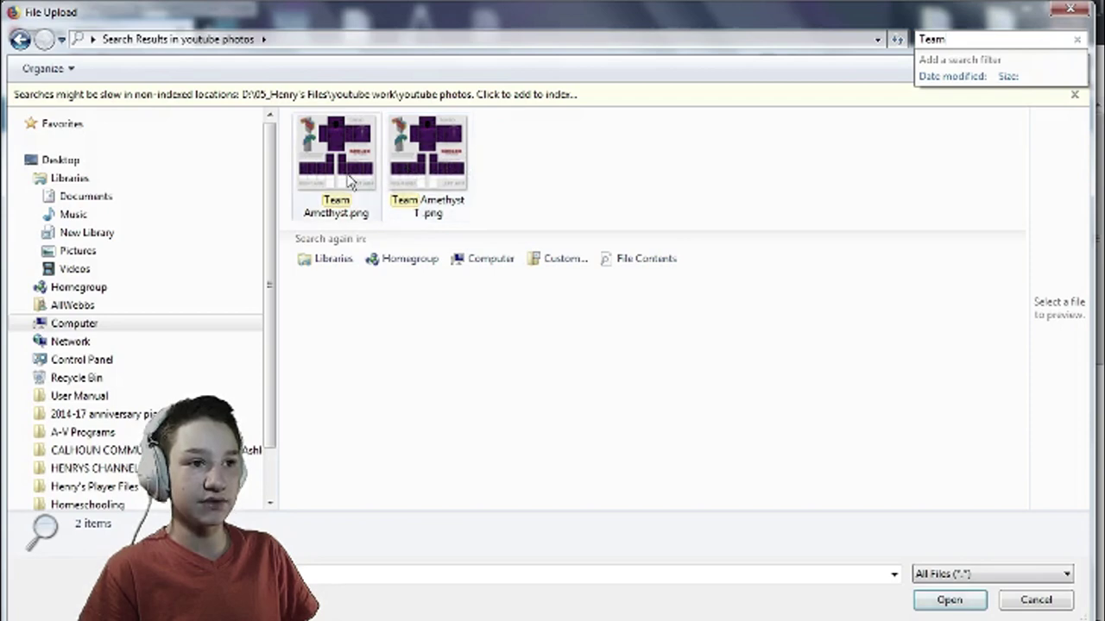
click(350, 180)
click(941, 599)
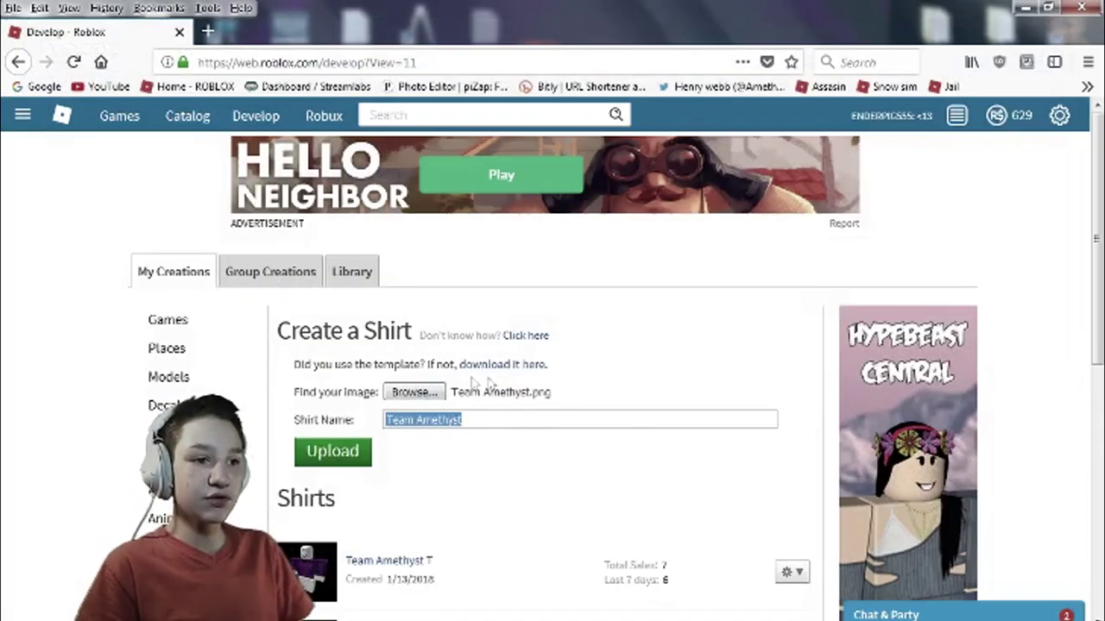
Clear the Shirt Name field and open the Team Amethyst T thumbnail in the Shirts list
key(BackSpace)
scroll(483, 380, down, 2)
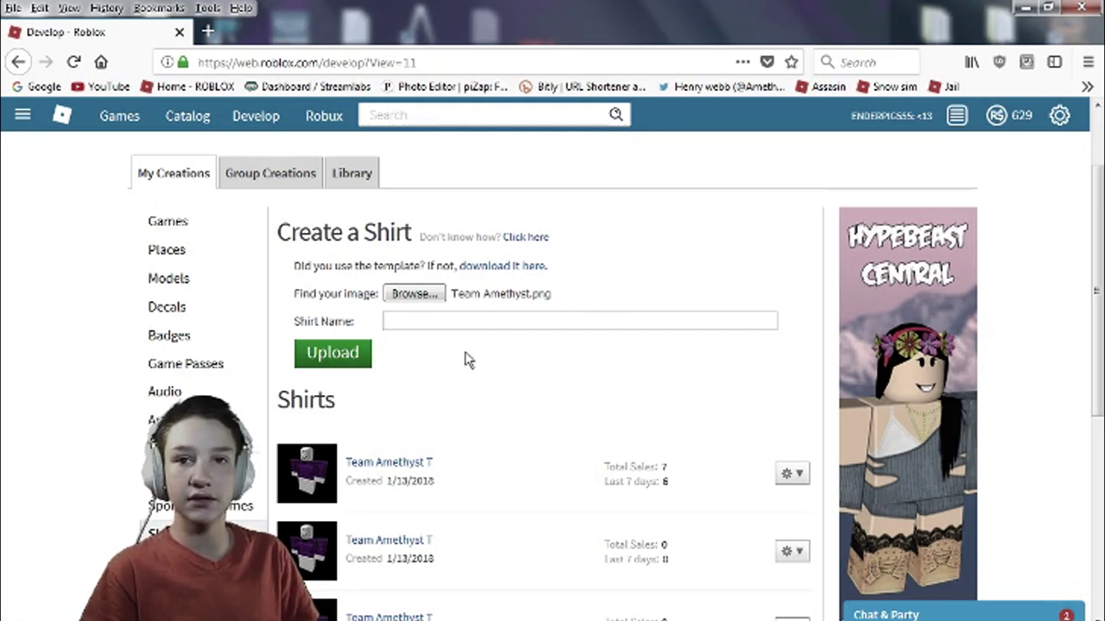
click(321, 480)
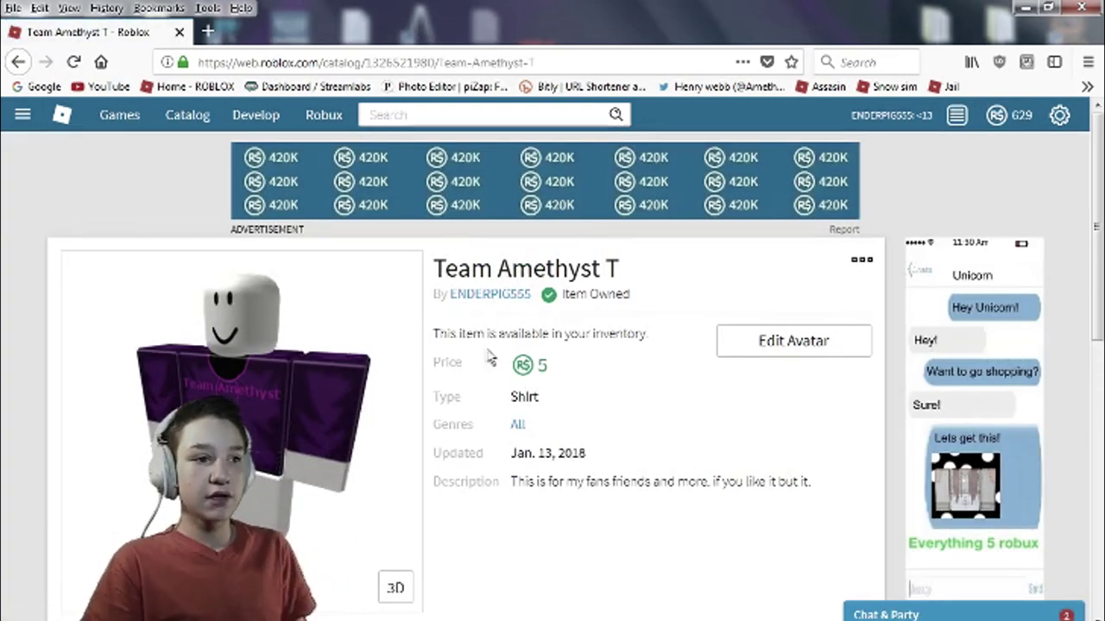
In the item's Configure settings, enable Sell this Item at 5 Robux and save
click(866, 261)
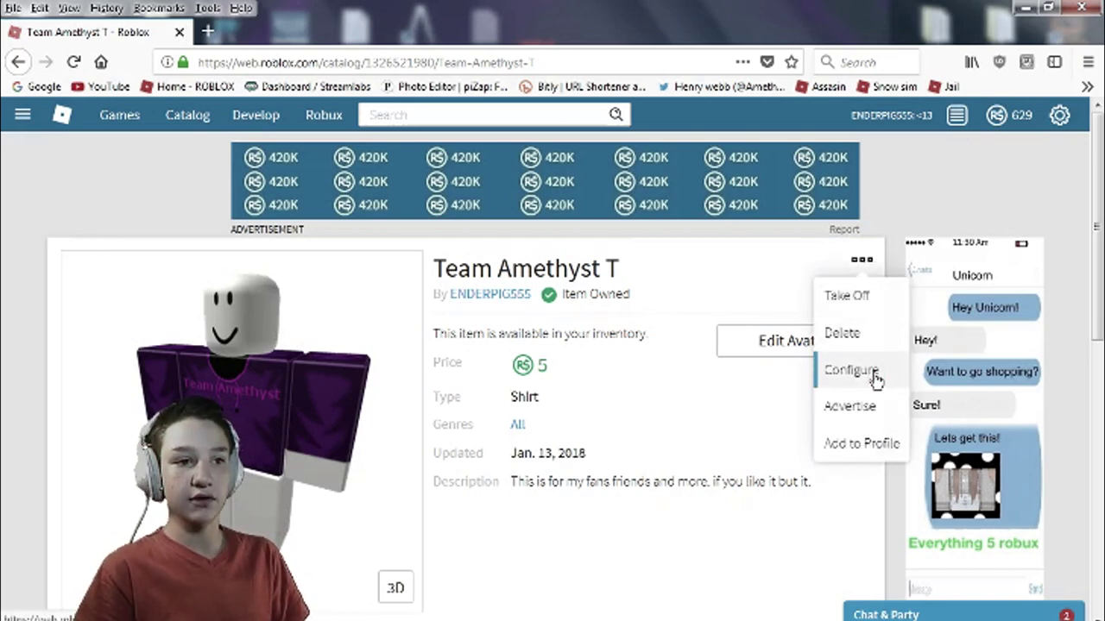
click(850, 370)
scroll(767, 383, down, 3)
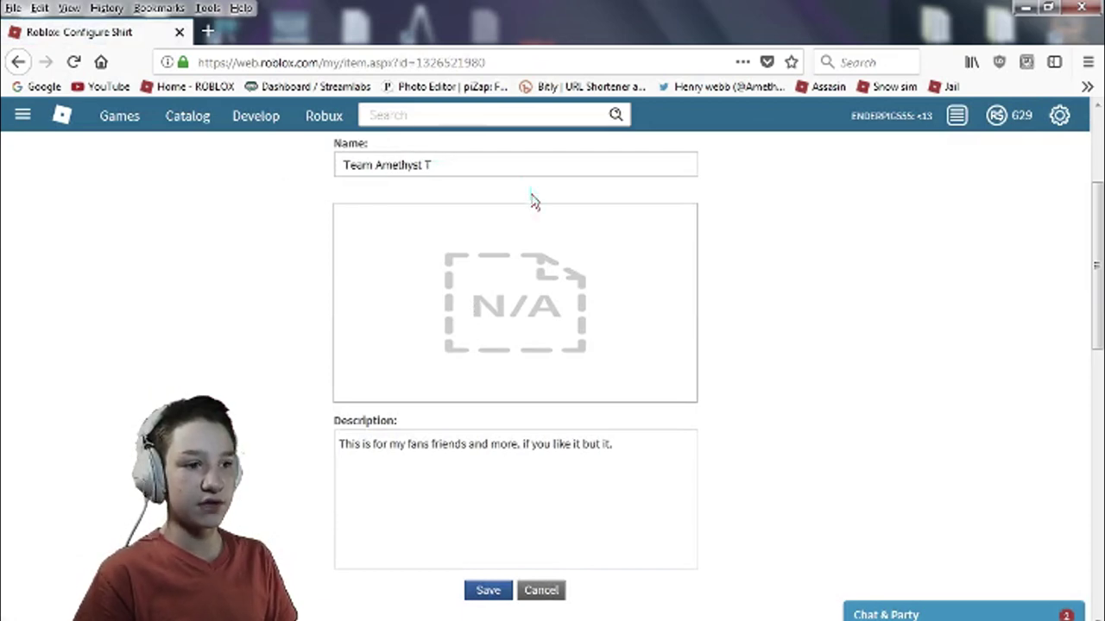
scroll(531, 211, down, 3)
scroll(555, 273, down, 3)
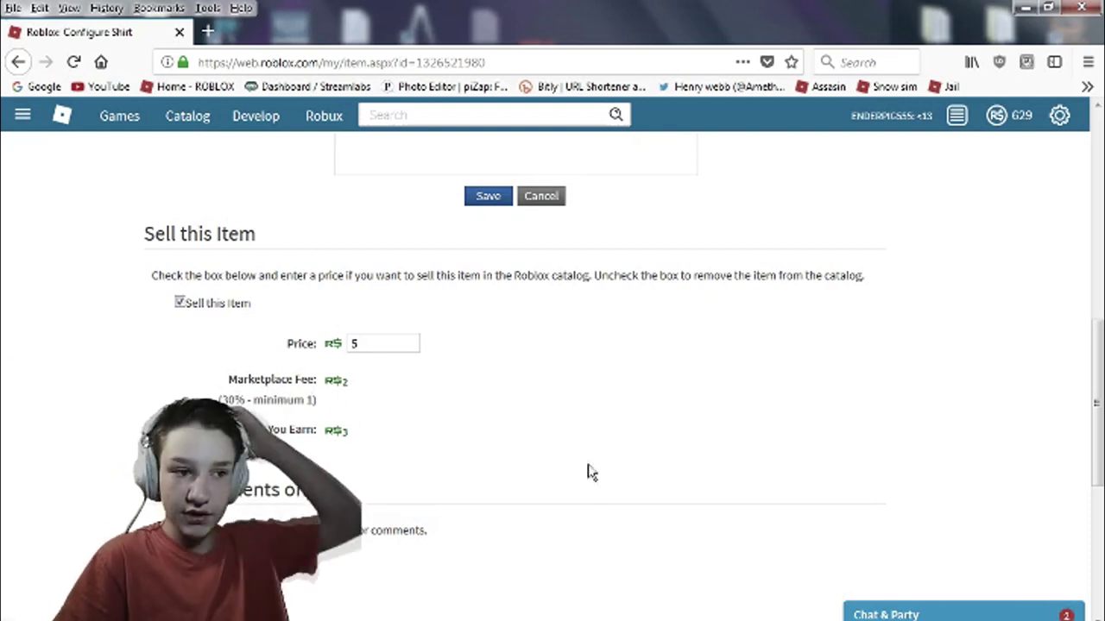
scroll(590, 466, down, 3)
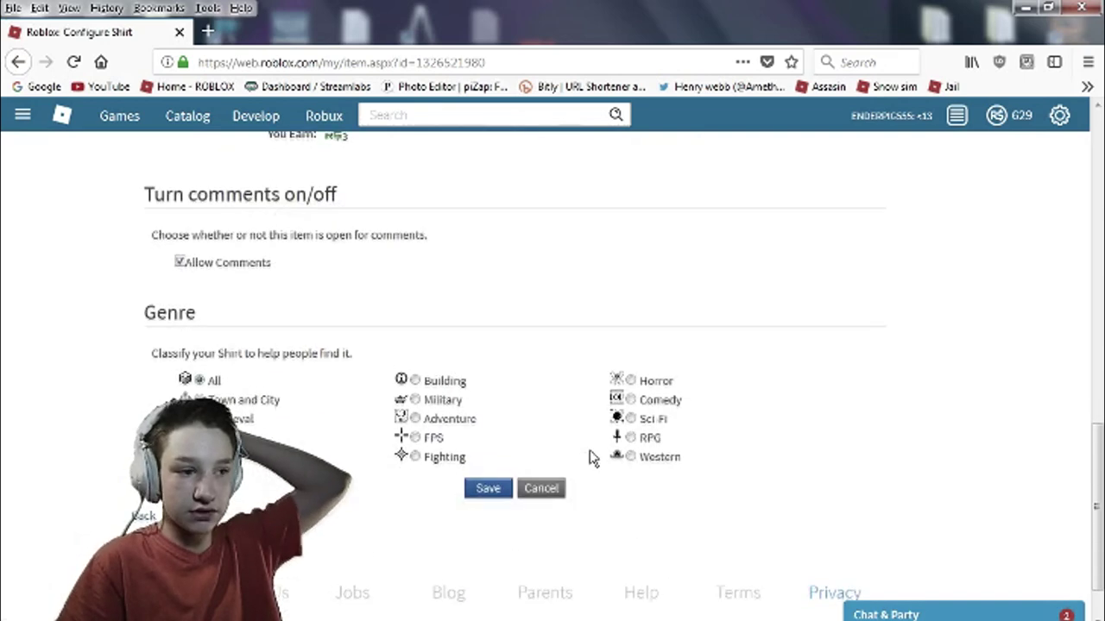
click(487, 489)
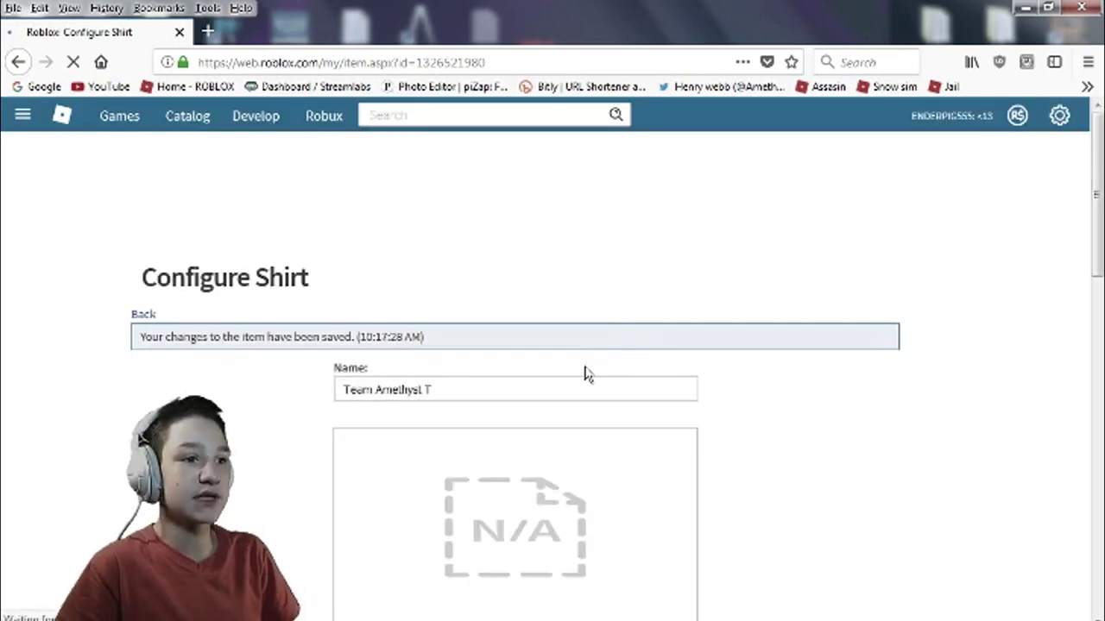
Preview the Team Amethyst T shirt on the avatar in 3D, then switch back to 2D
scroll(550, 375, down, 2)
scroll(148, 311, up, 2)
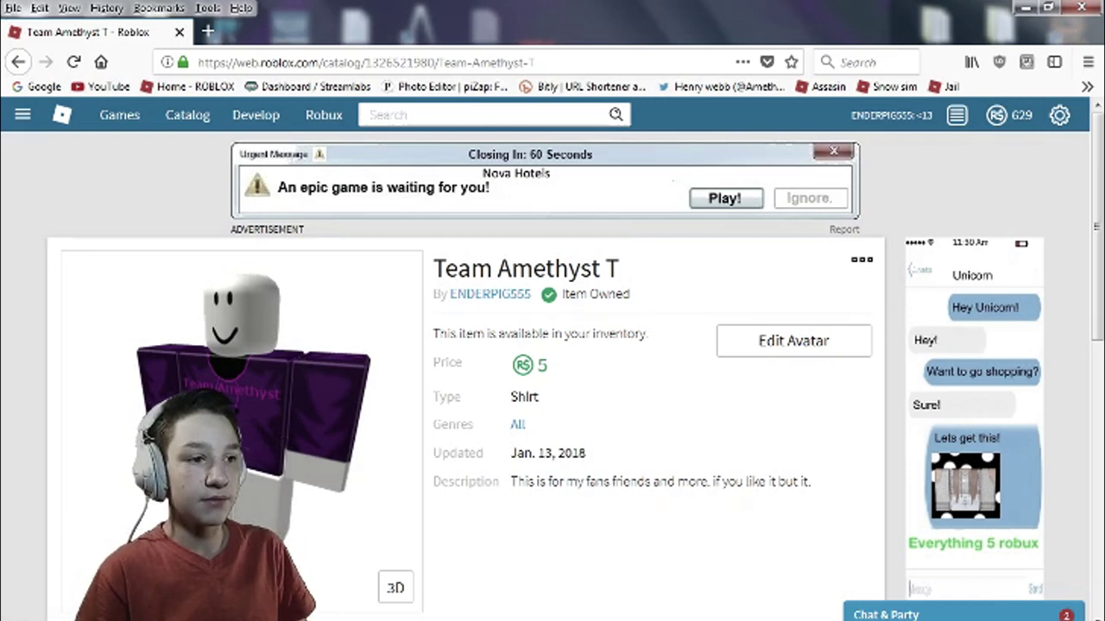
click(395, 587)
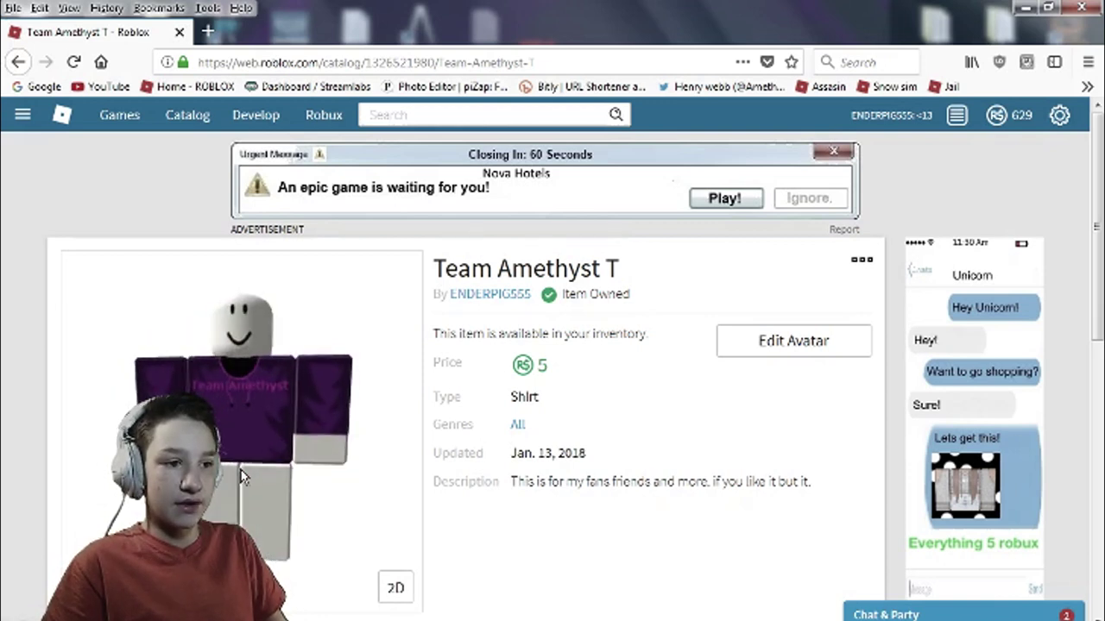
click(395, 588)
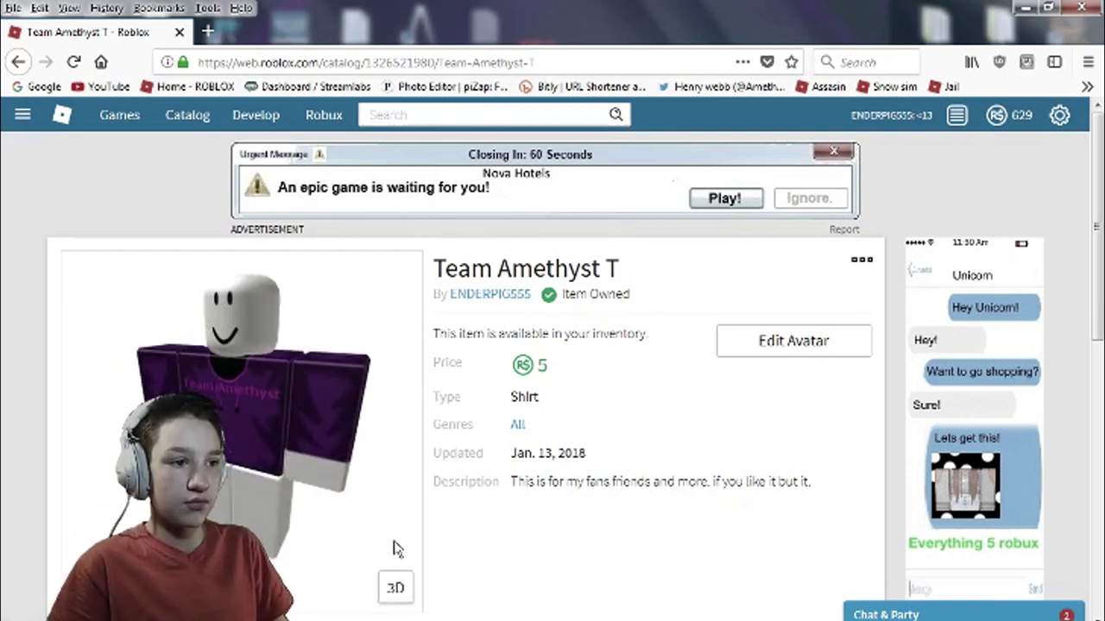